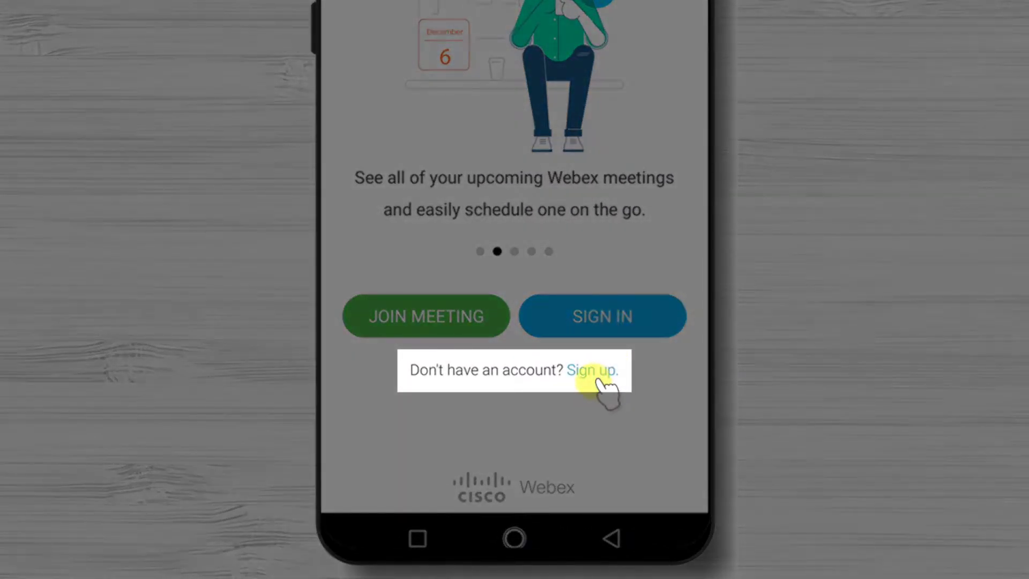
Start a free Webex sign-up and submit the email address.
click(596, 372)
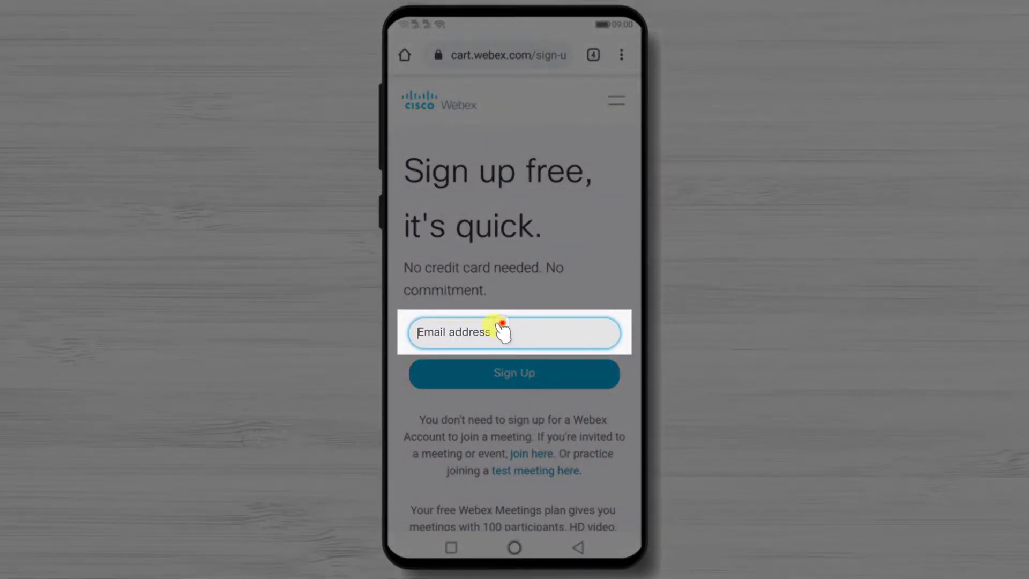
click(502, 330)
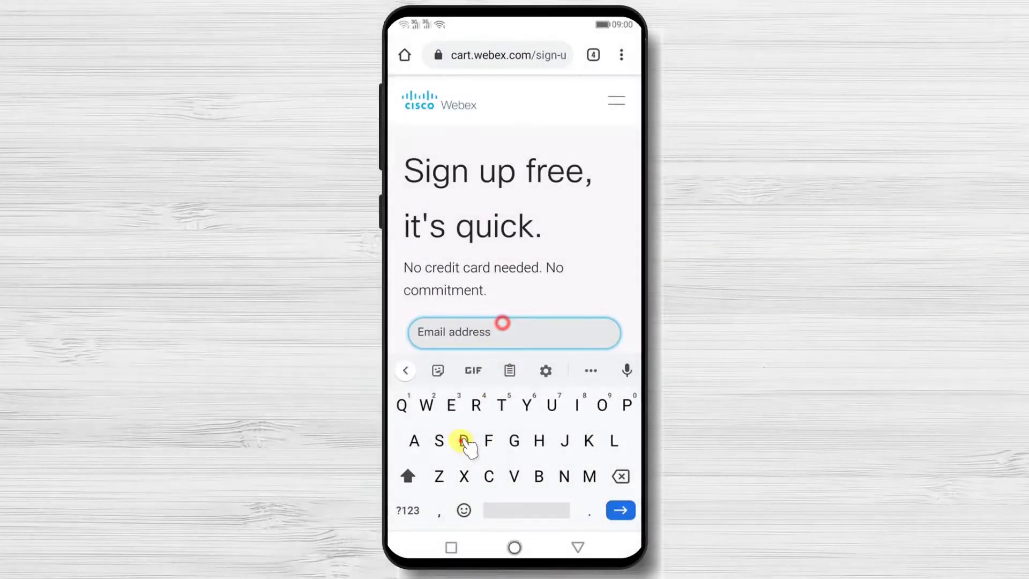
text(Dex)
click(511, 367)
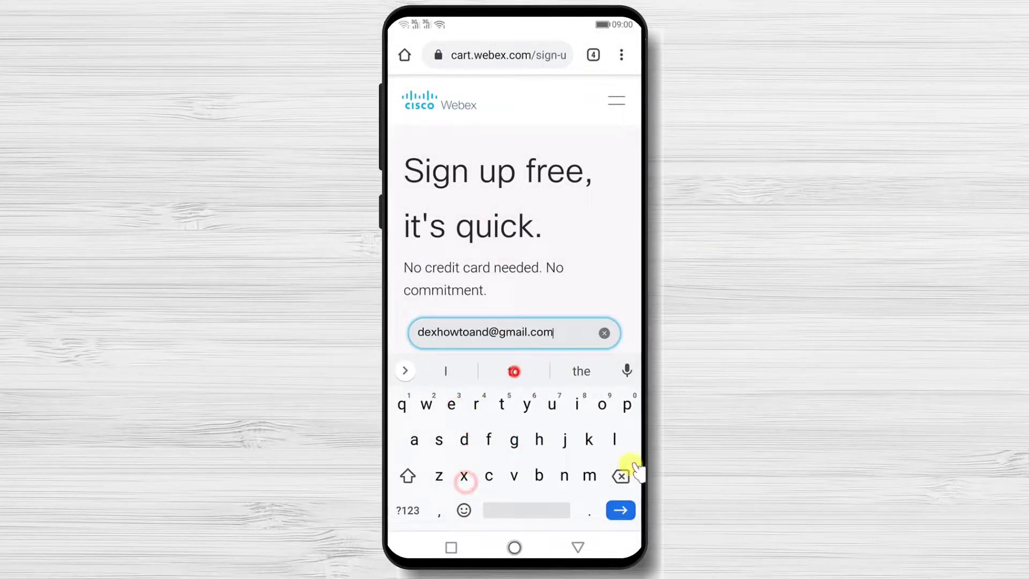
Fill in the first and last name on the sign-up form.
click(621, 509)
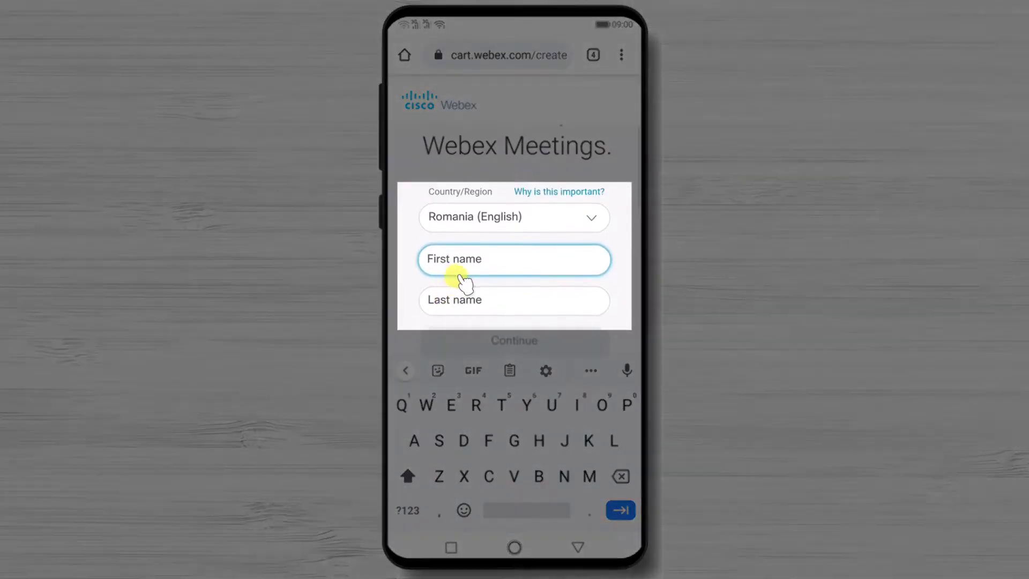
text(De)
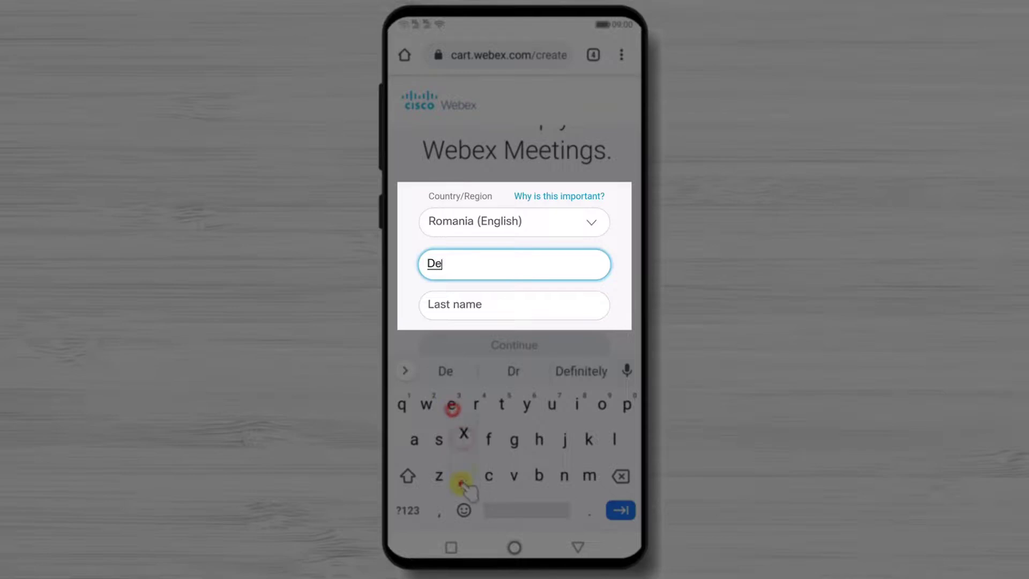
text(x)
click(470, 313)
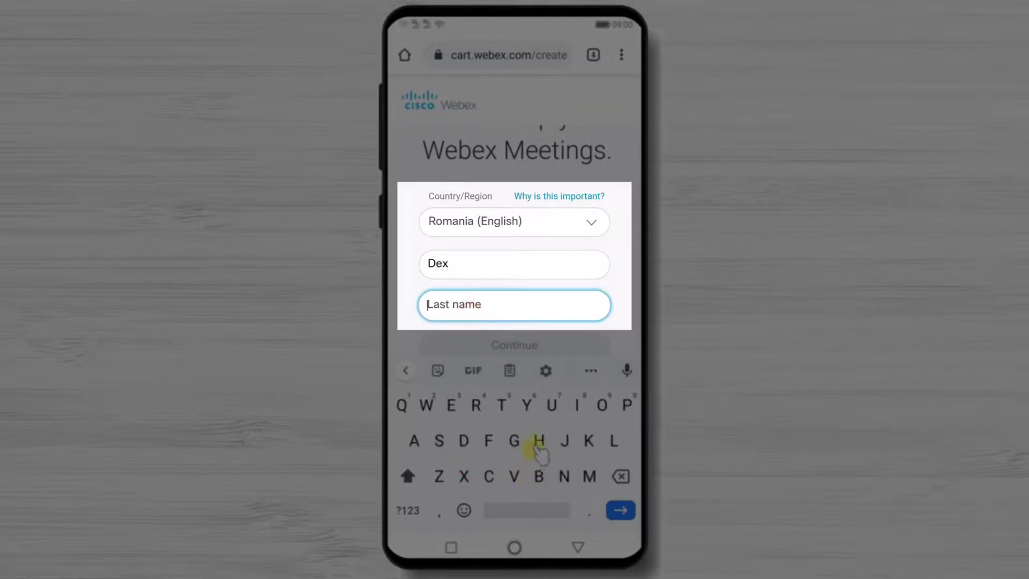
text(How )
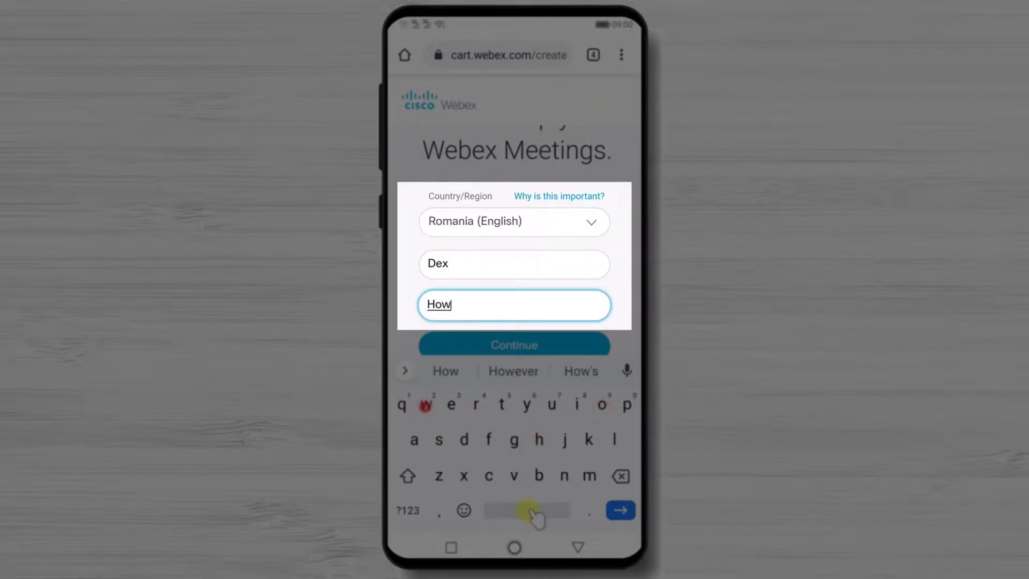
text(t)
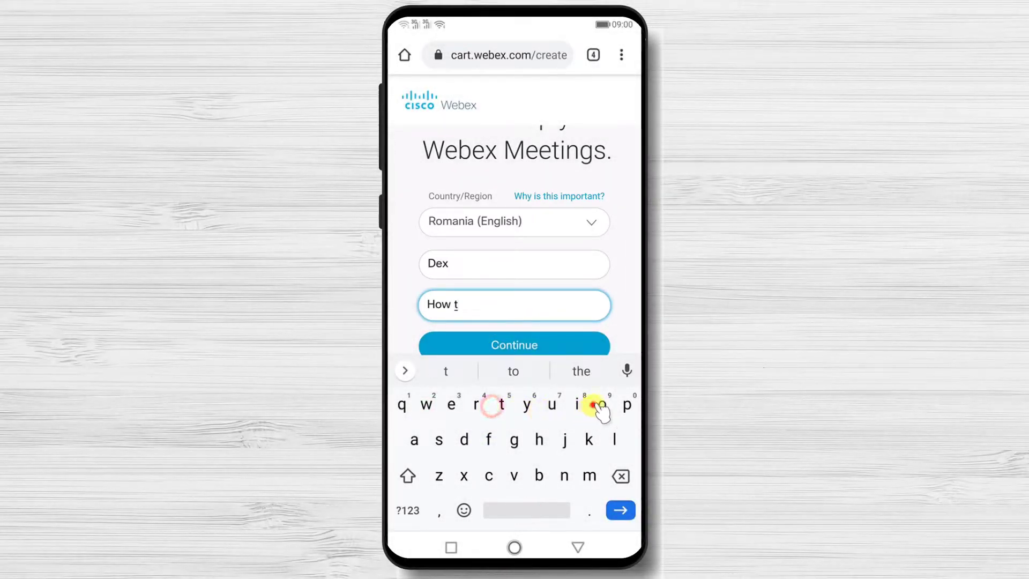
text(o)
click(581, 547)
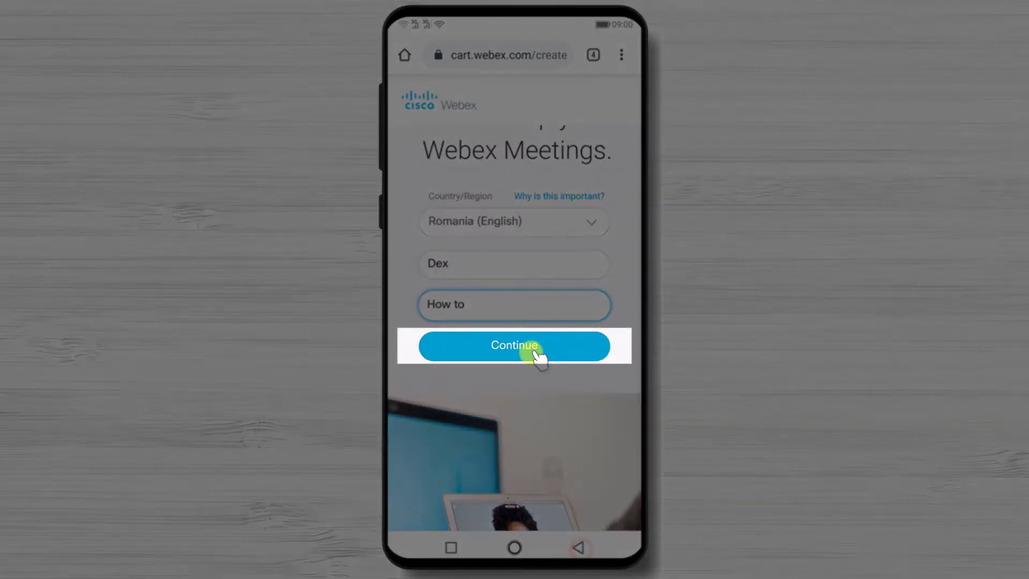
Submit the name details, then open the Cisco Webex account email from notifications.
click(533, 350)
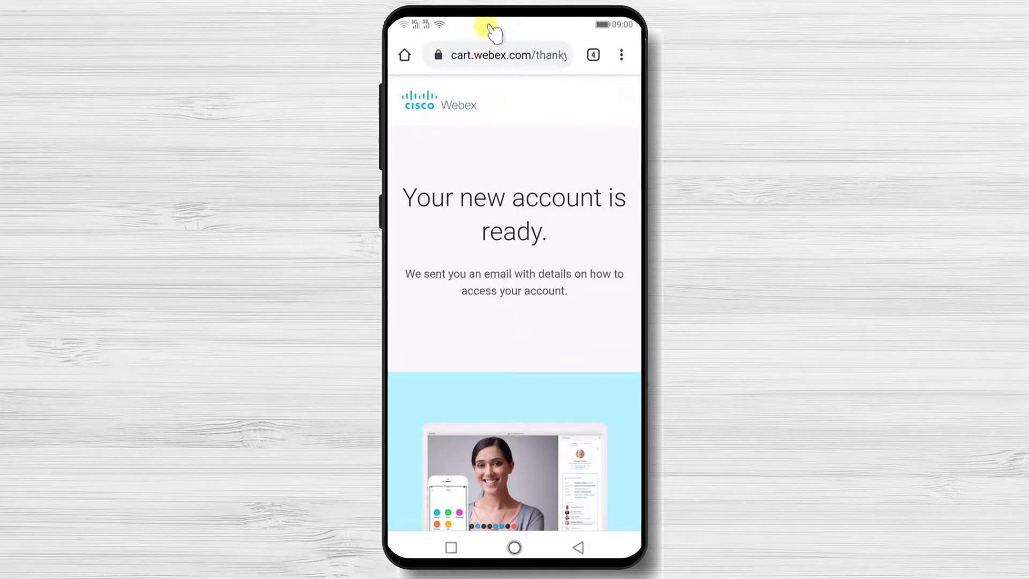
mouse_move(491, 28)
mouse_down()
mouse_move(483, 207)
mouse_move(517, 413)
mouse_up()
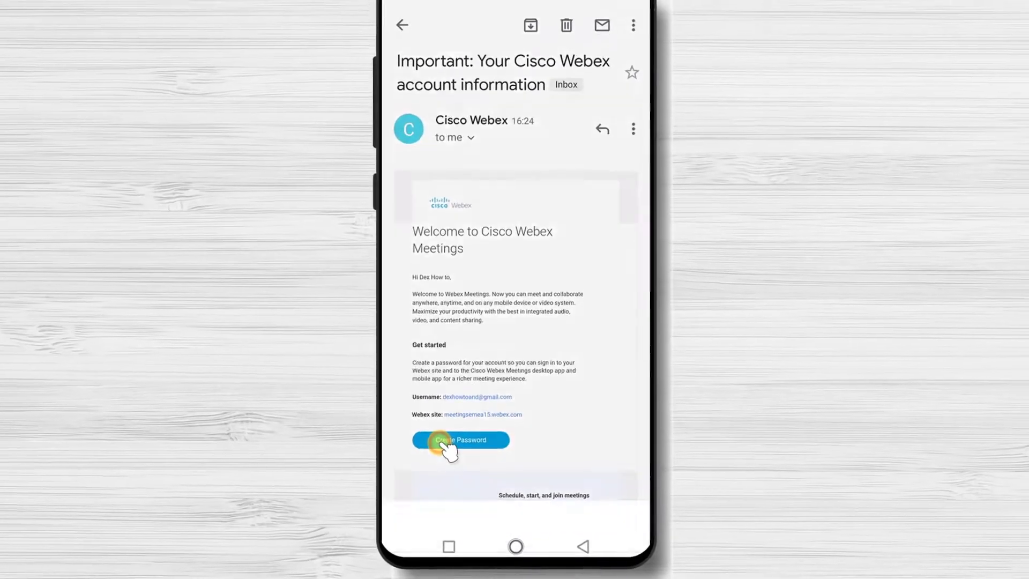
Enter and submit a new password through the email's Create Password link.
click(446, 444)
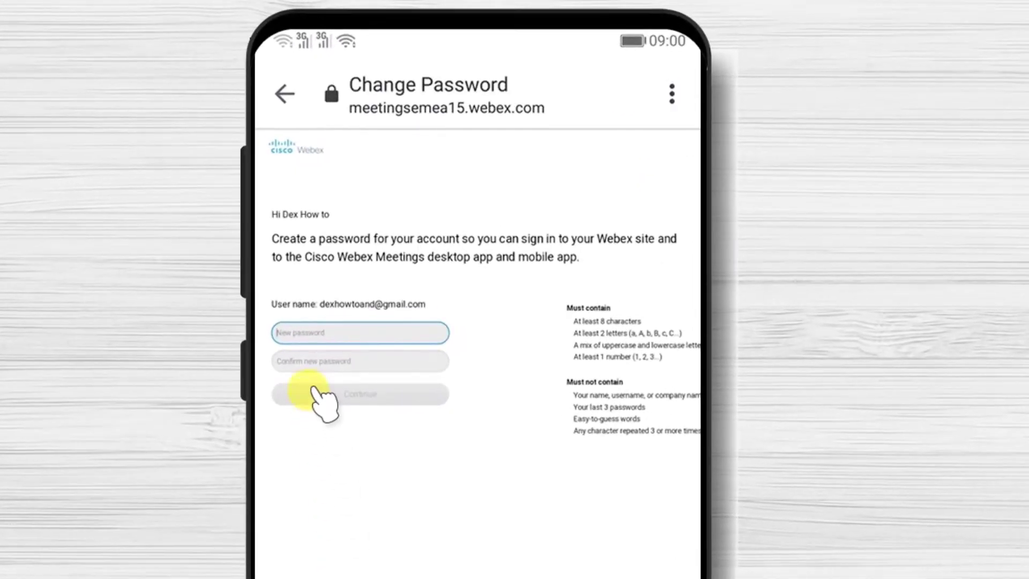
click(333, 334)
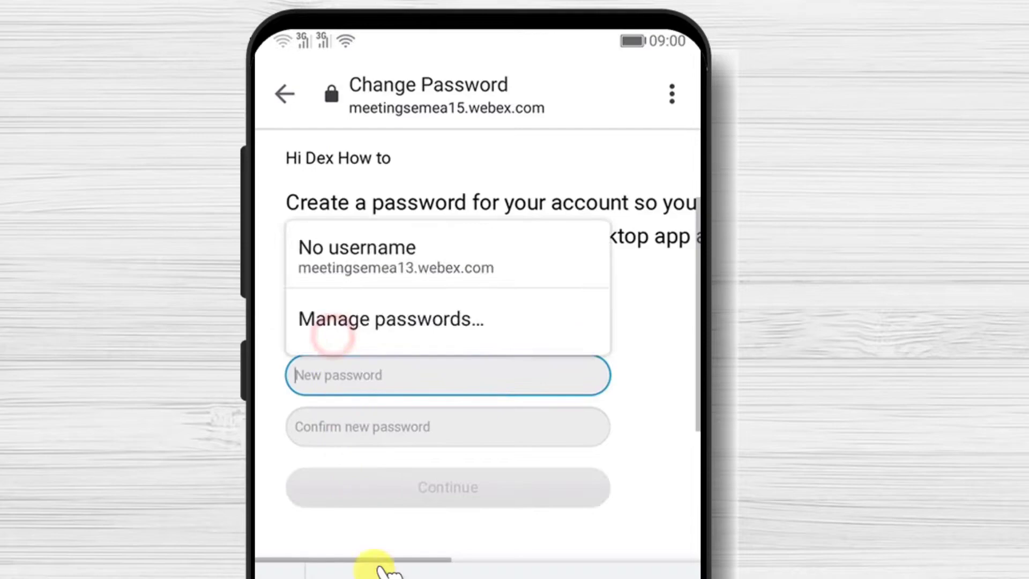
click(493, 498)
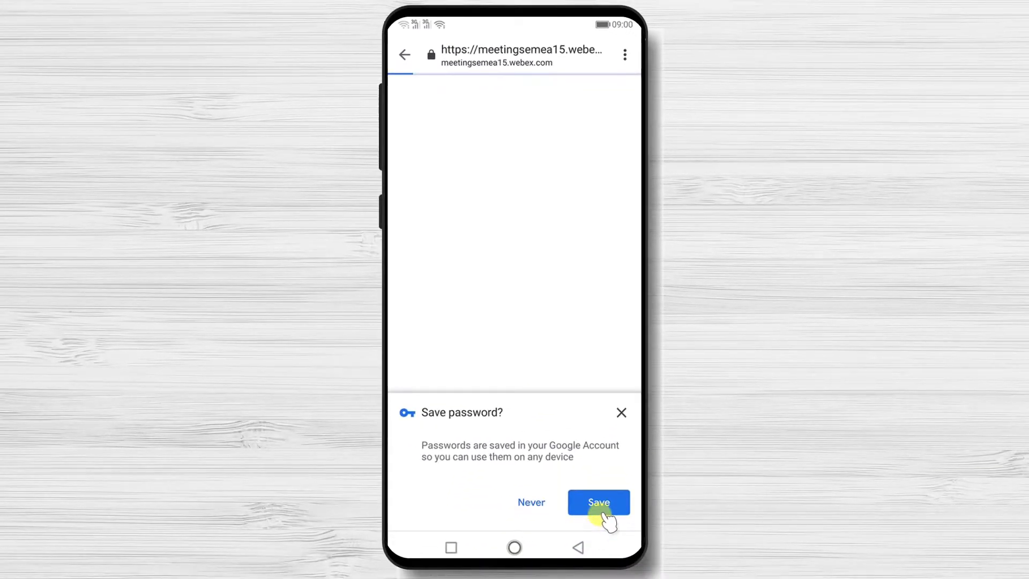
Dismiss the save-password prompt, then launch and allow the installed Webex Meetings app.
click(601, 511)
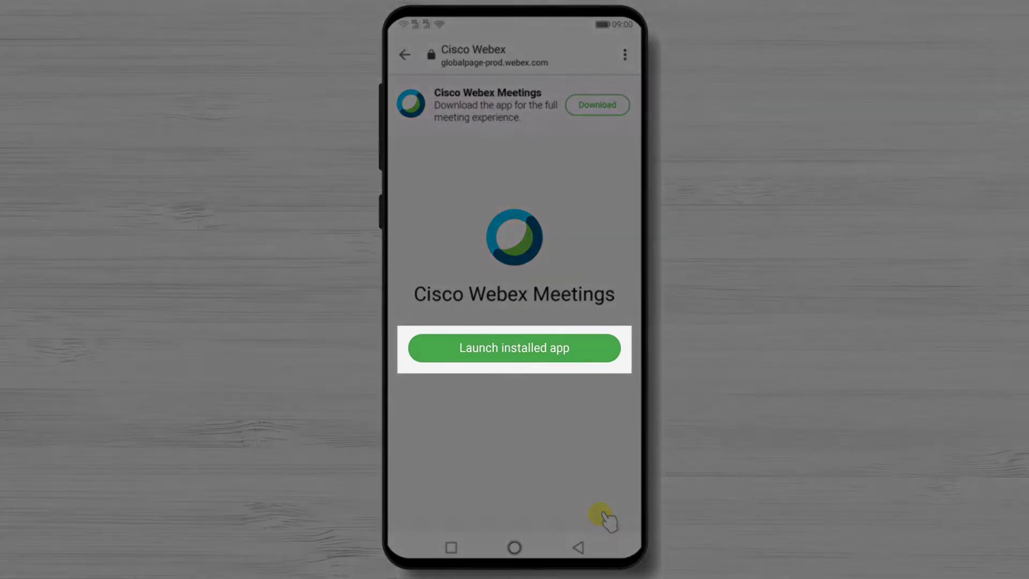
click(538, 354)
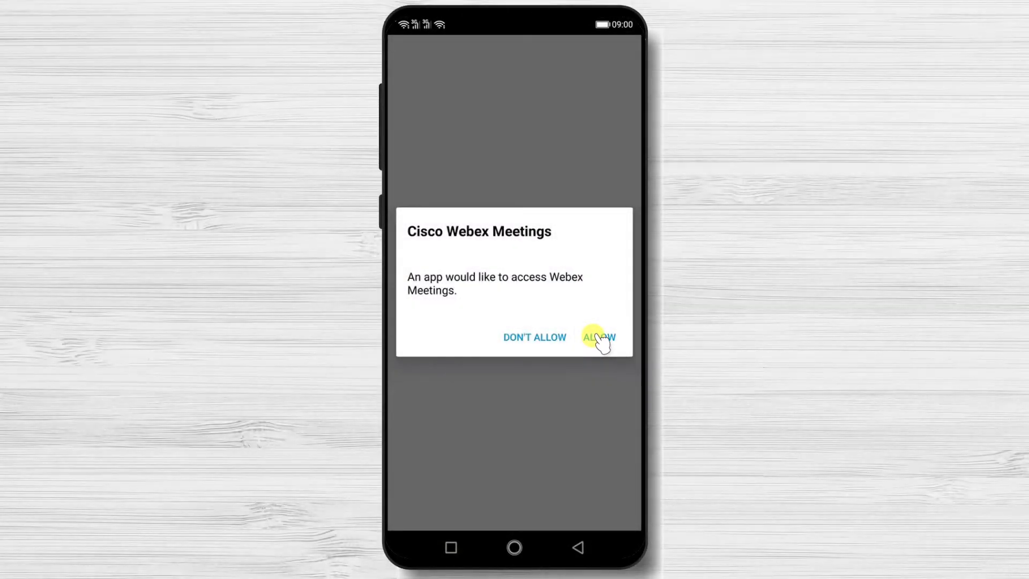
click(599, 338)
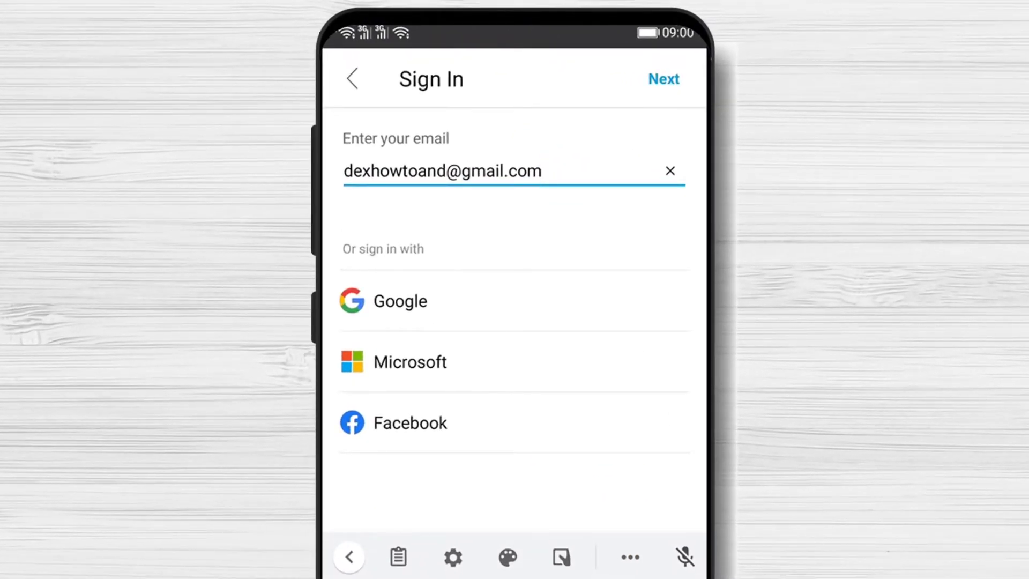
Sign in with the new email on meetingsemea15.webex.com using the saved password.
key(Return)
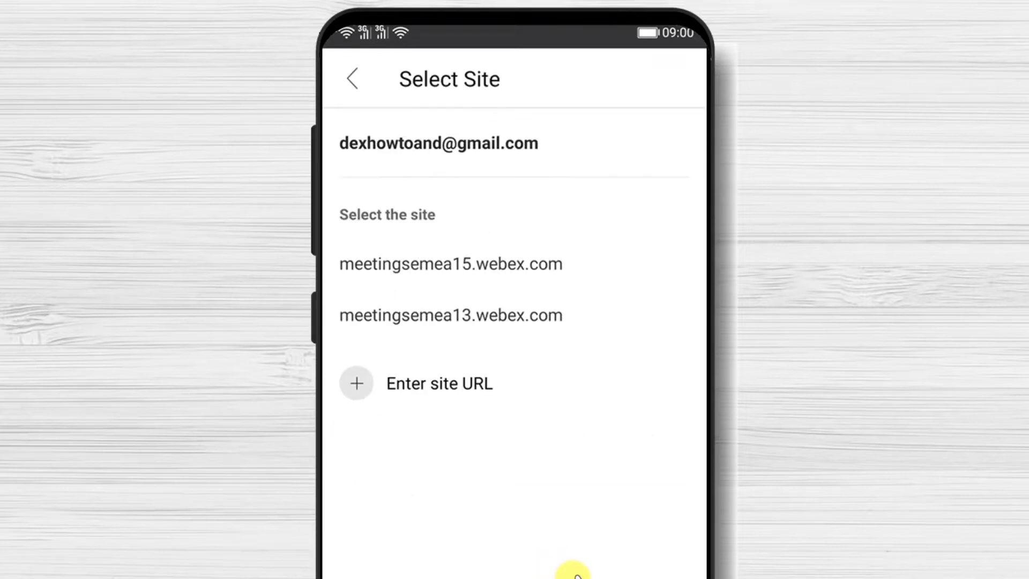
click(526, 273)
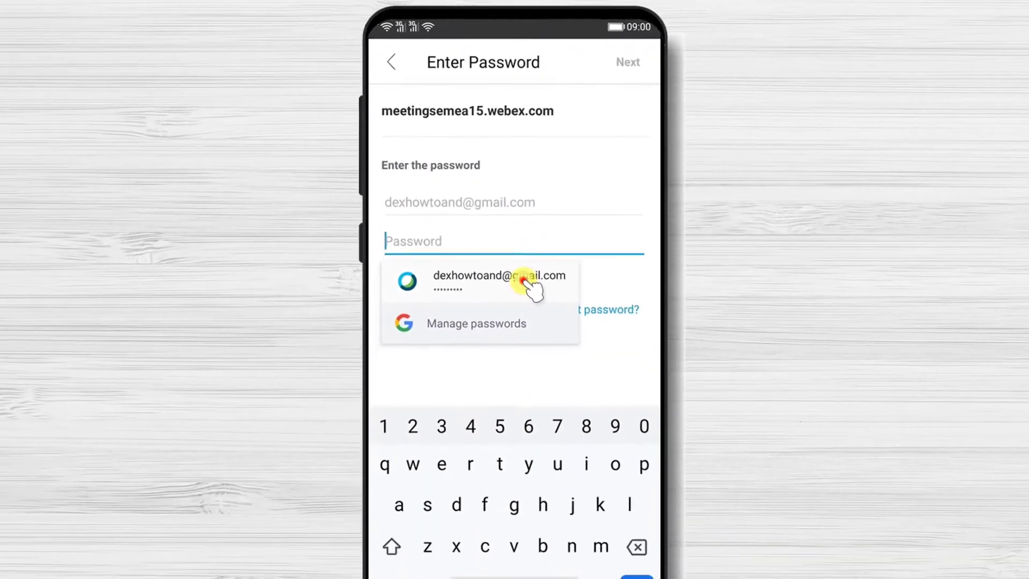
click(527, 278)
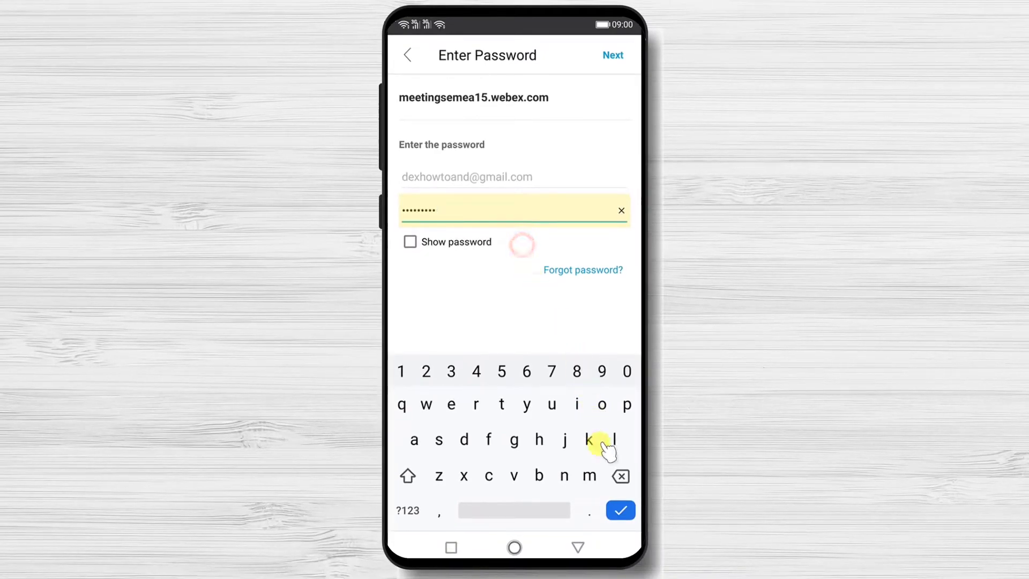
click(620, 512)
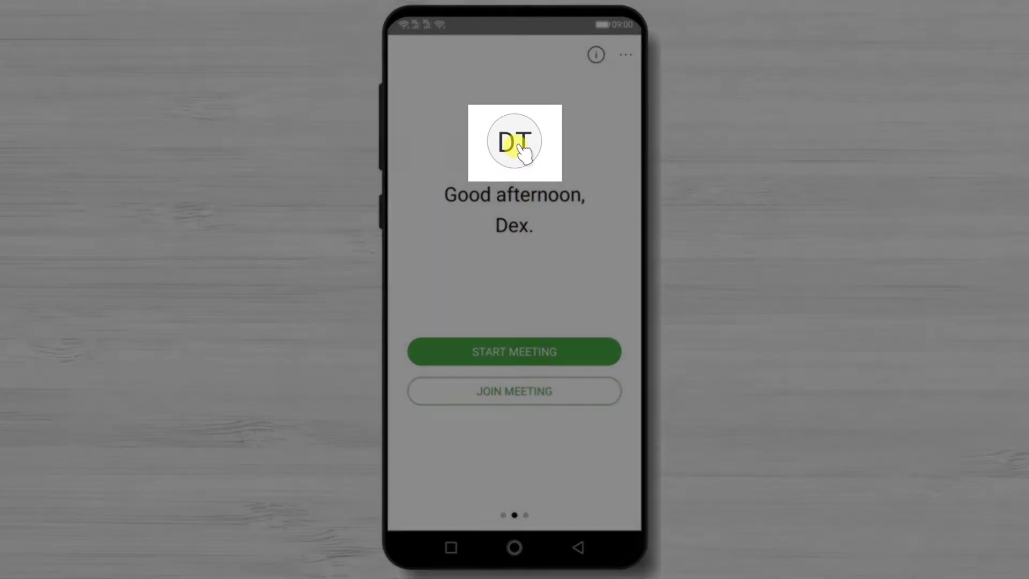
Choose the blue-box photo from the Camera folder for Dex's avatar and crop it.
click(515, 146)
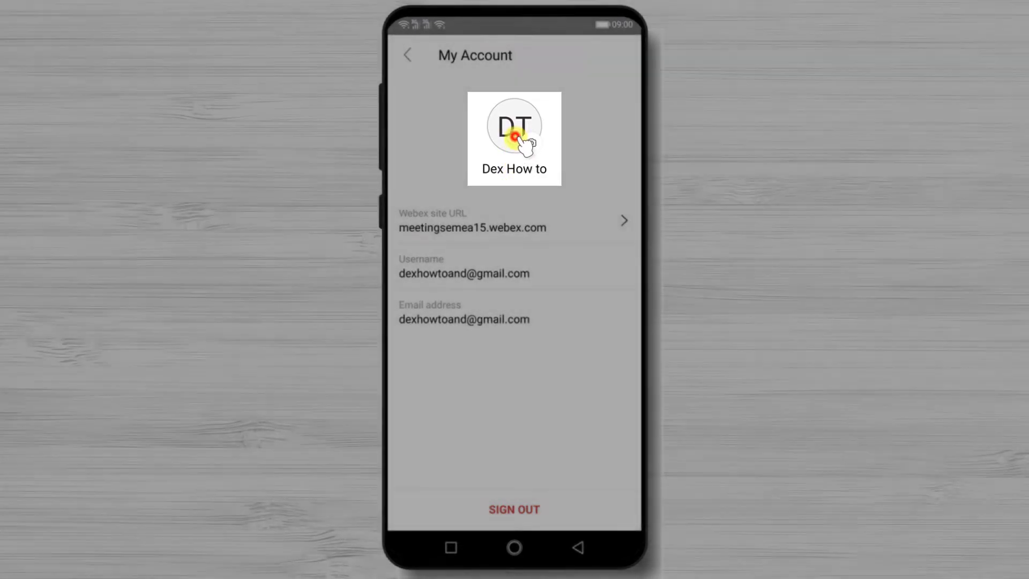
click(521, 138)
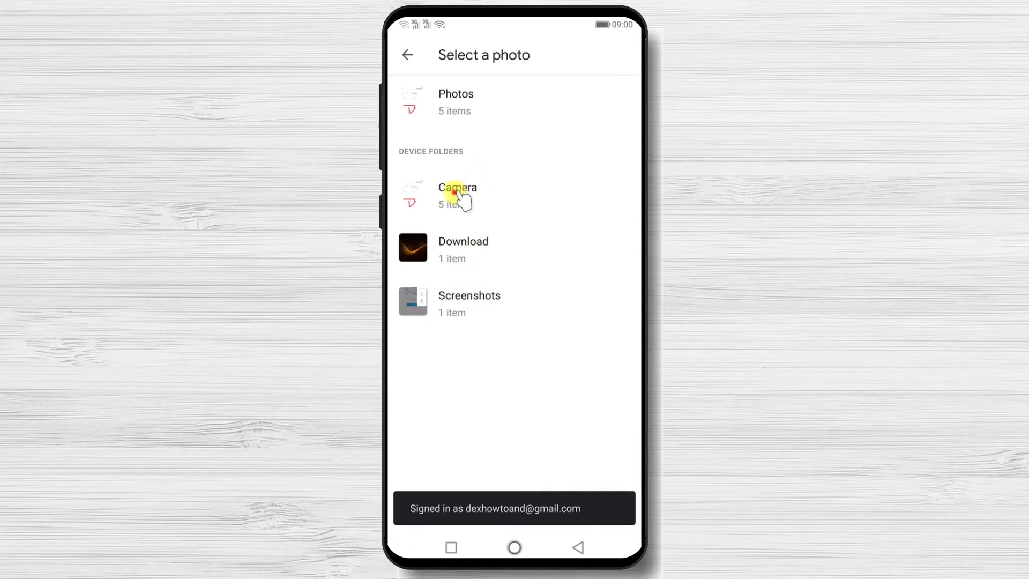
click(457, 193)
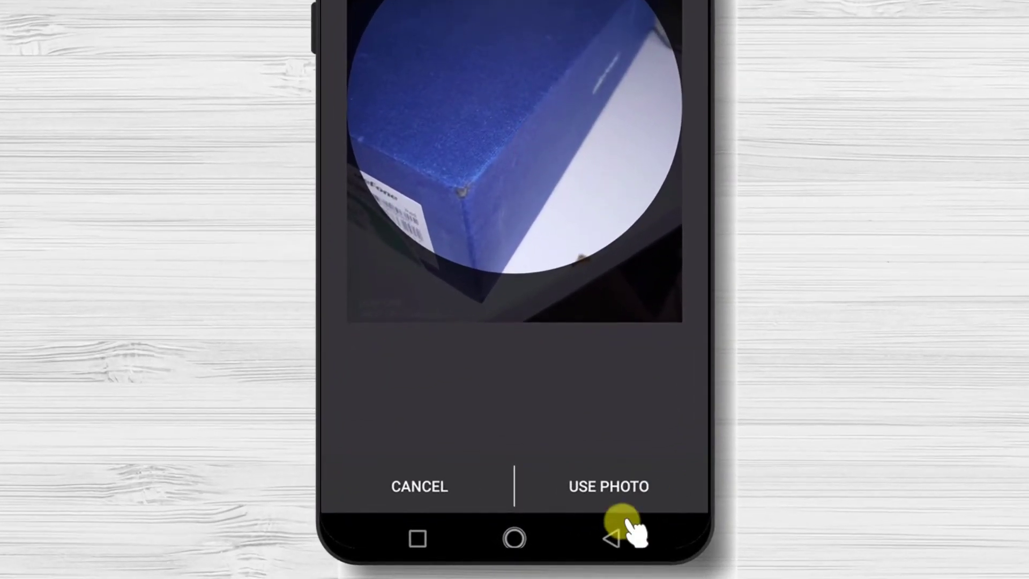
click(631, 492)
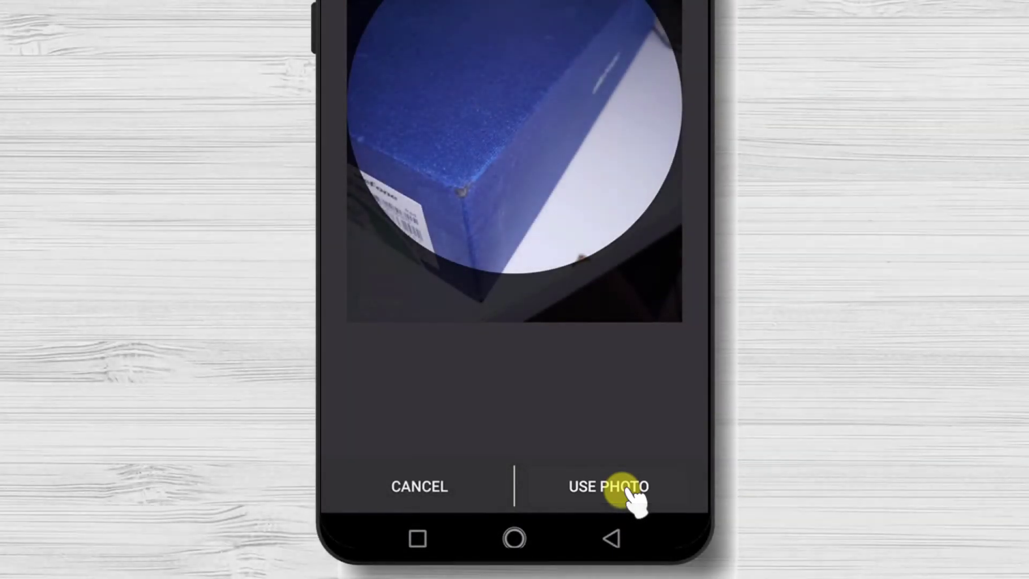
Apply the blue-box photo with USE PHOTO, dismiss the confirmation, and go back.
click(631, 487)
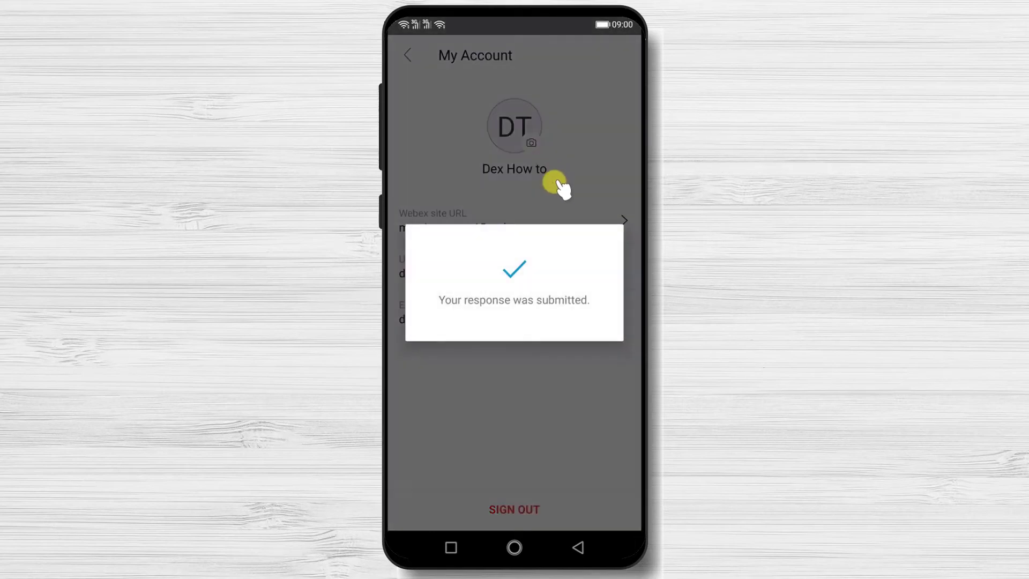
click(566, 323)
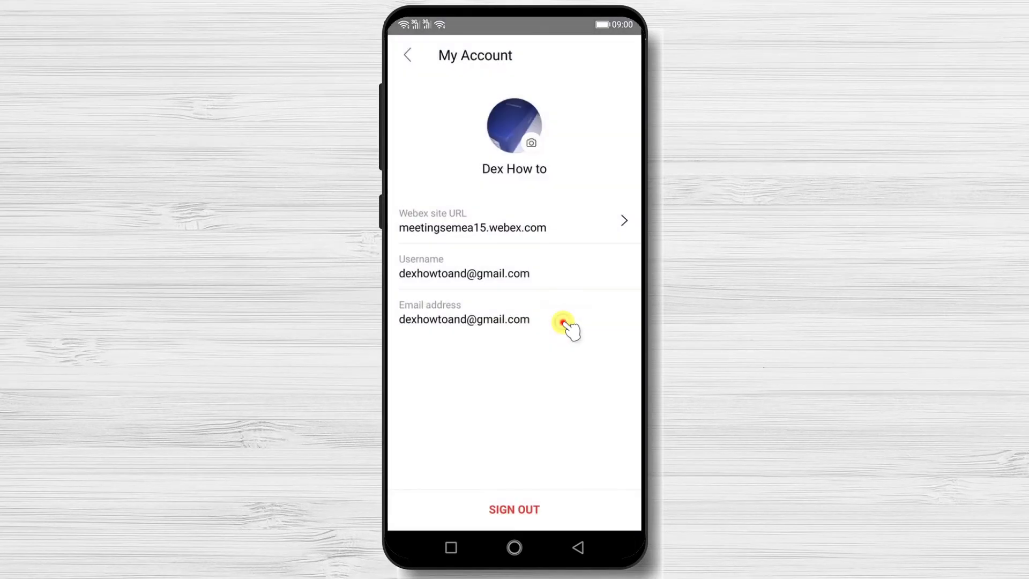
click(407, 58)
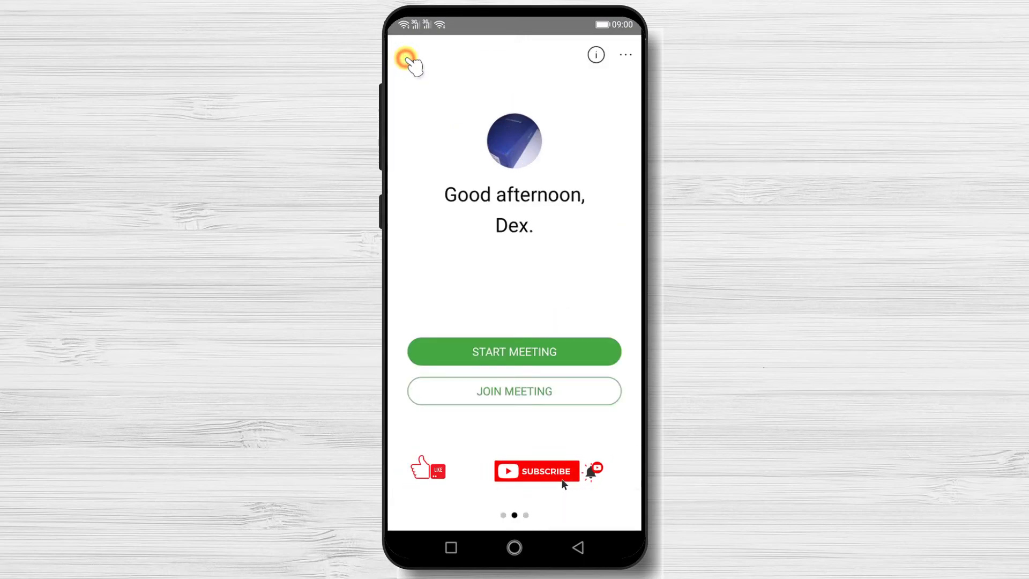